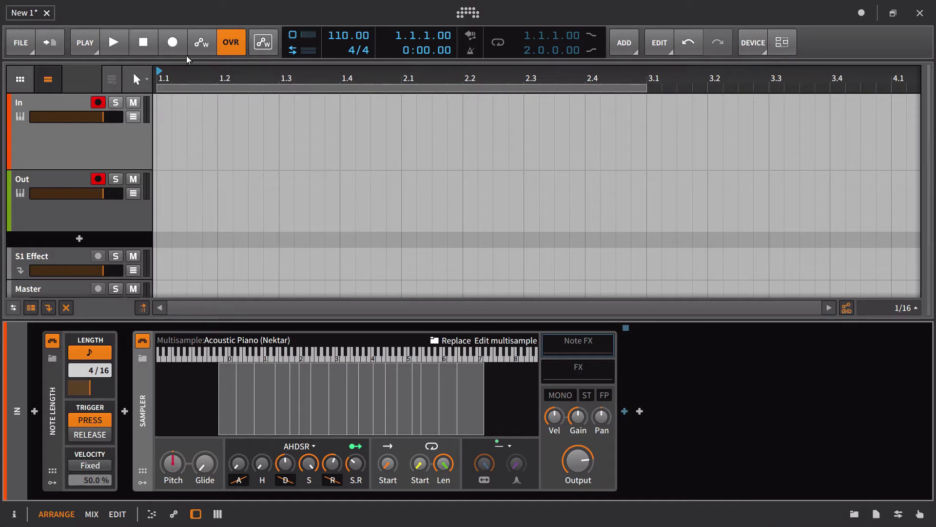
# Record a played performance into new In and Out clips, stopping near bar 10
pyautogui.click(177, 46)
pyautogui.press('space')
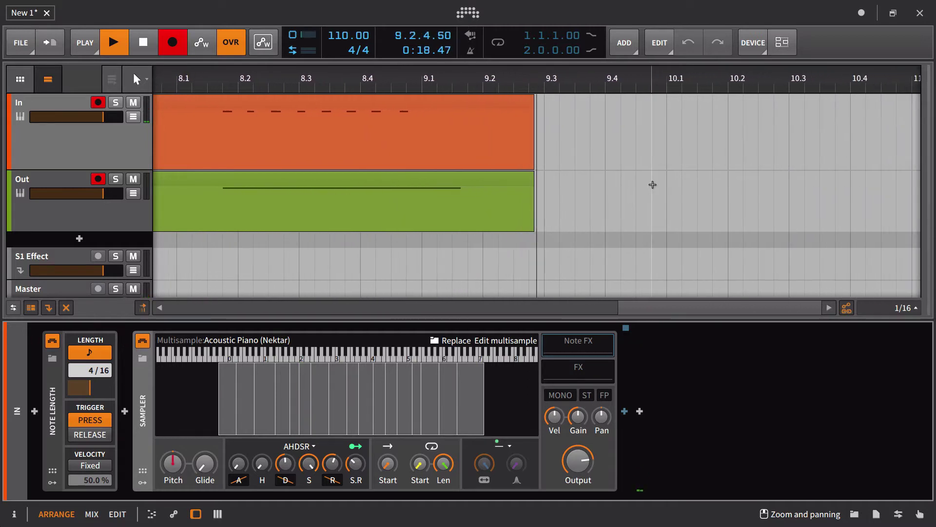
pyautogui.press('space')
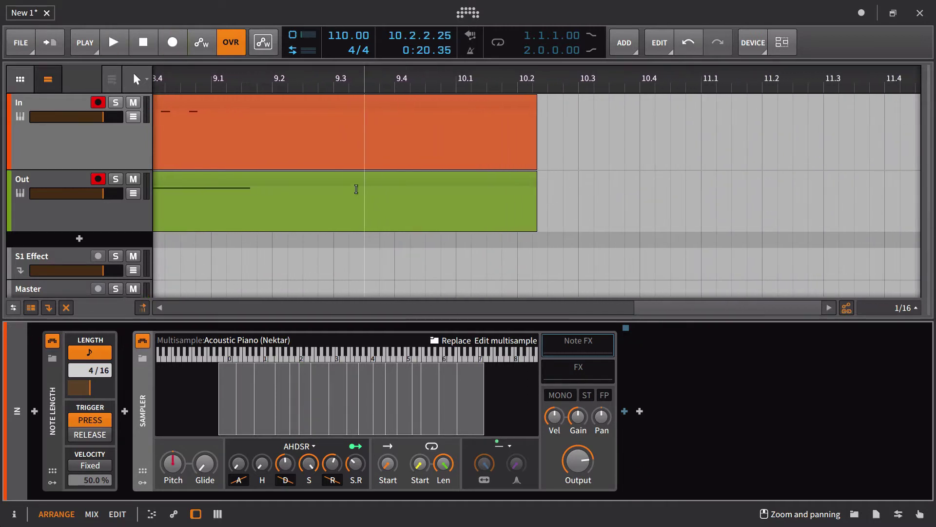
# Open the recorded Out clip, zoom in on its notes around bars 6–9, then show the whole clip
pyautogui.doubleClick(353, 181)
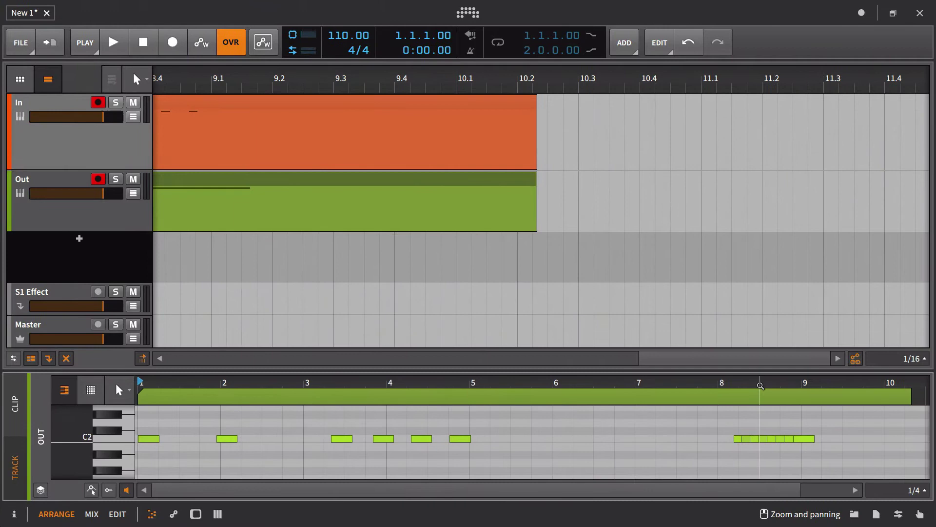
pyautogui.moveTo(876, 387); pyautogui.dragTo(754, 397)
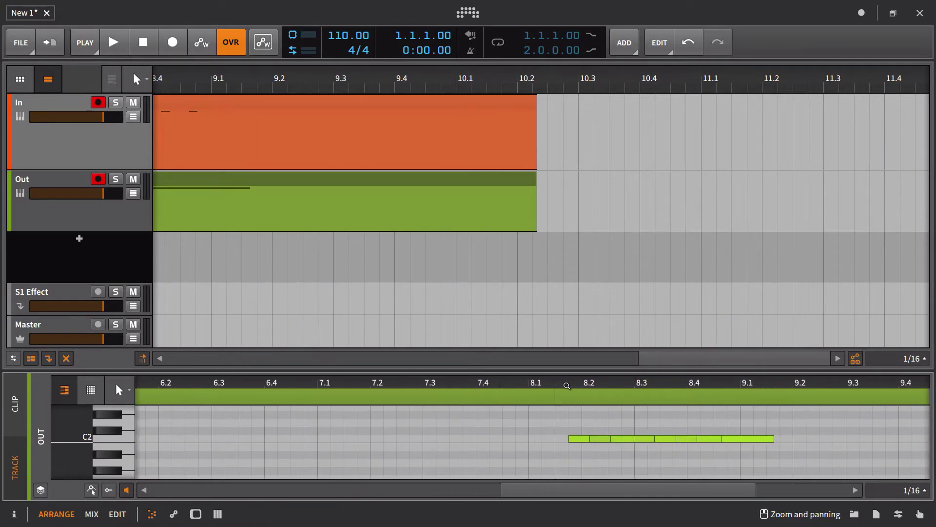
pyautogui.press('z')
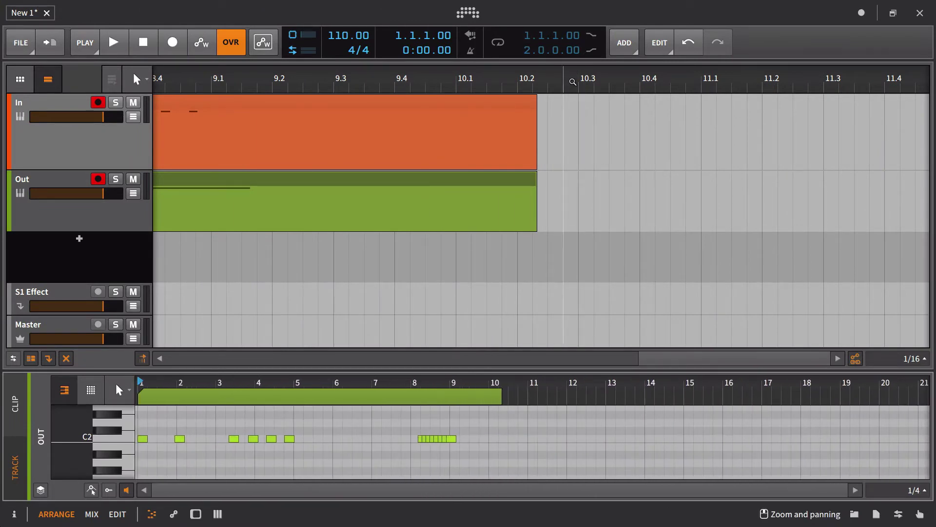
# Record a second take on In and Out from bar 10.3 to about bar 17.2
pyautogui.click(580, 80)
pyautogui.click(173, 42)
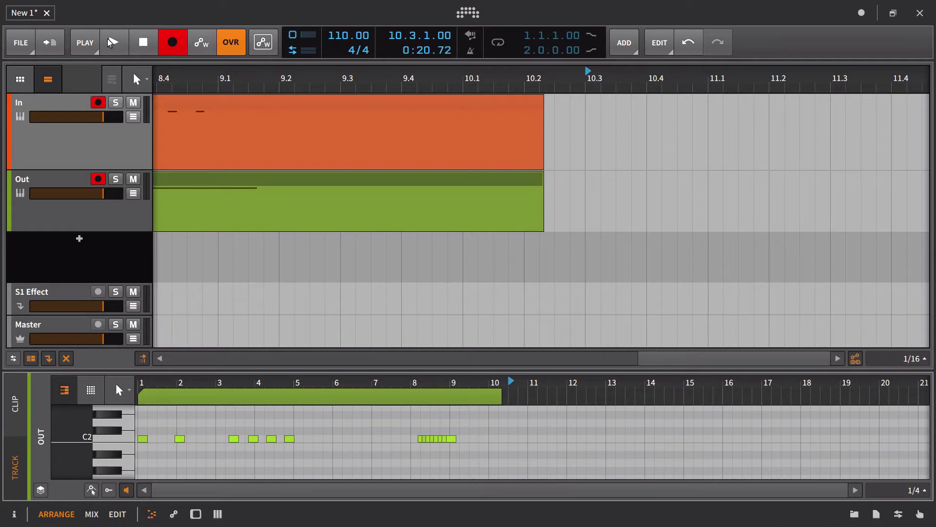
pyautogui.press('space')
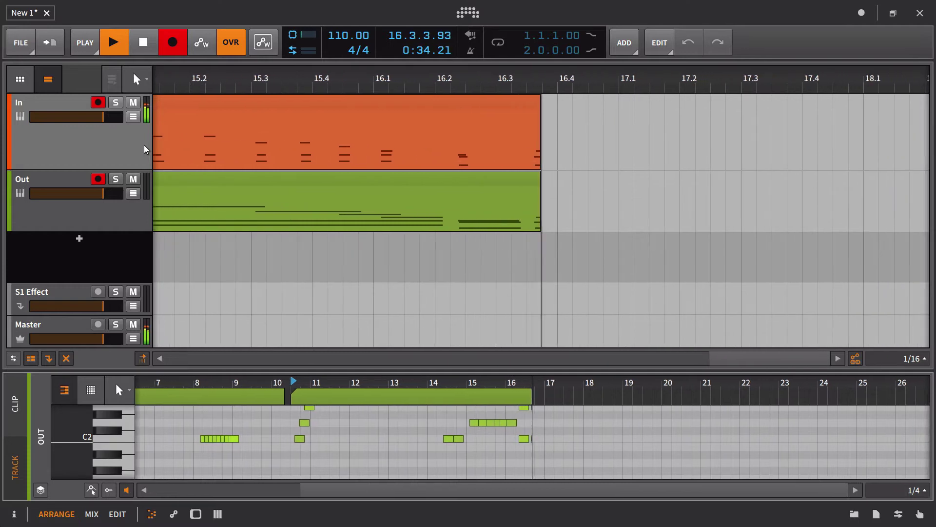
pyautogui.press('space')
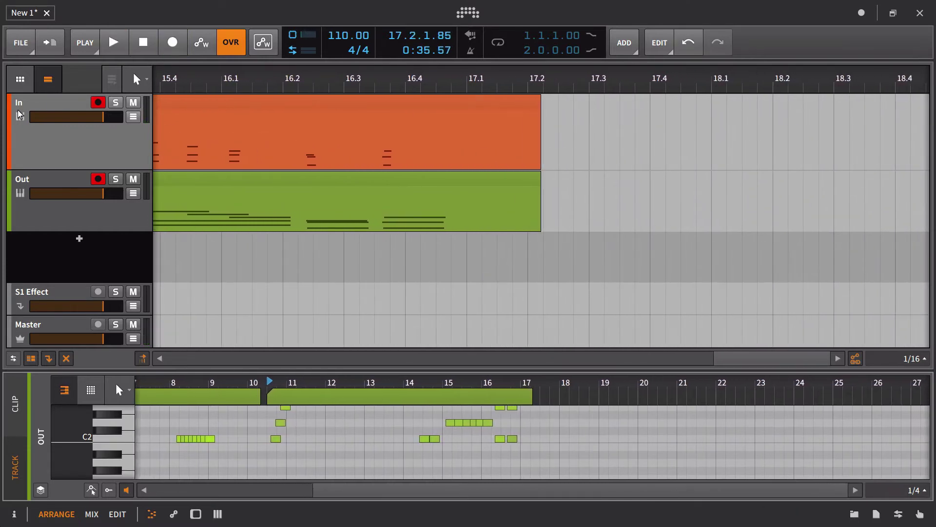
# Show the In track's devices and set Note Length to 4/16, triggering on Release
pyautogui.doubleClick(42, 101)
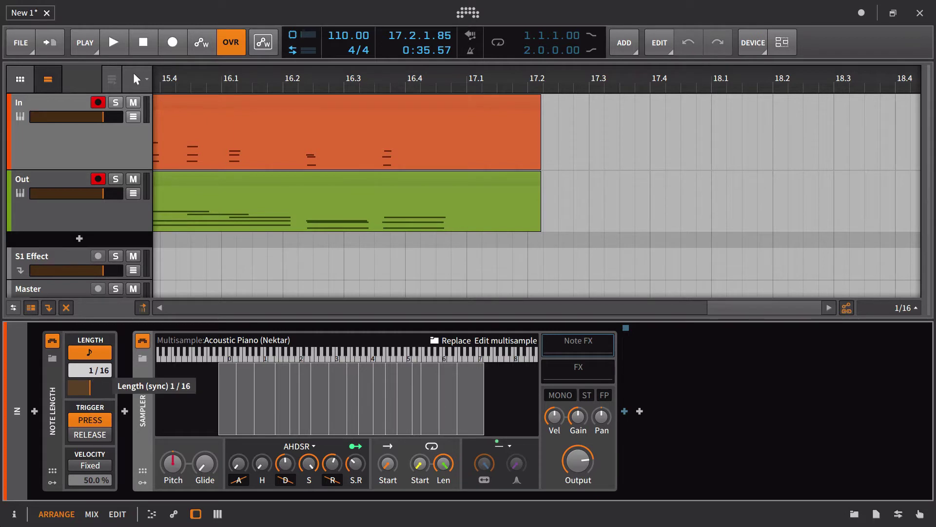
pyautogui.moveTo(79, 388); pyautogui.dragTo(79, 387)
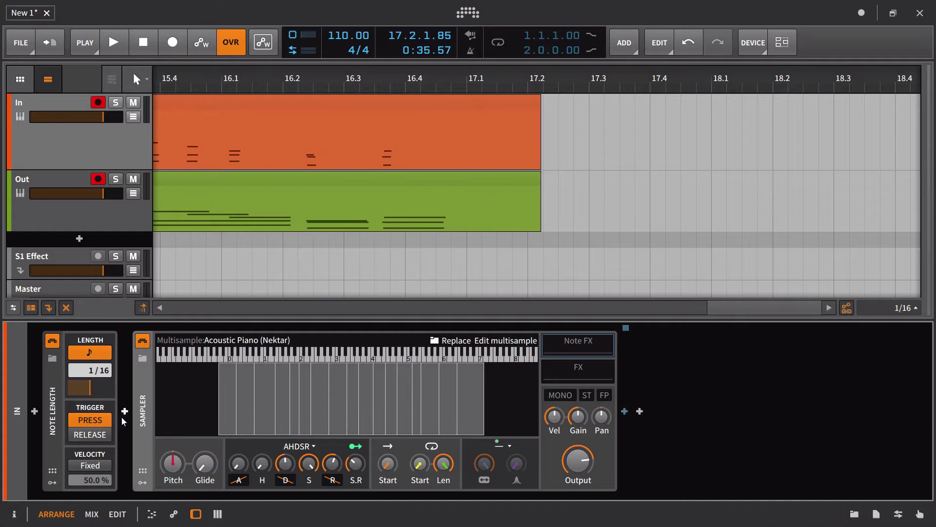
pyautogui.click(96, 435)
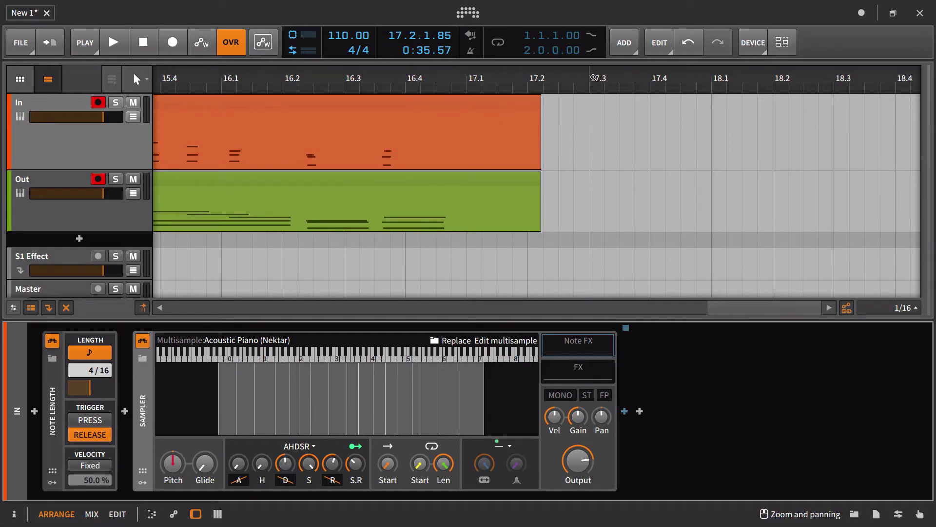
# Set playback to start at bar 17.3 and give Note Length a fixed 50% velocity
pyautogui.click(593, 77)
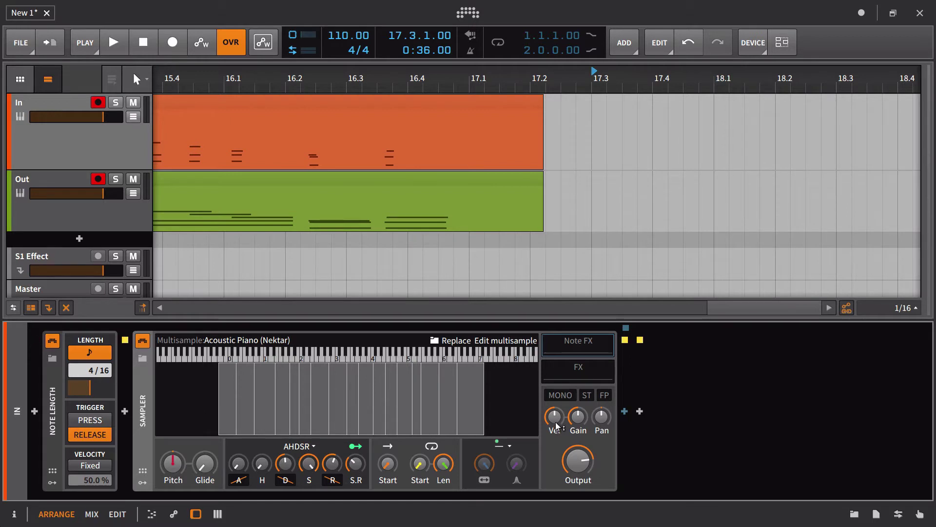
pyautogui.click(104, 466)
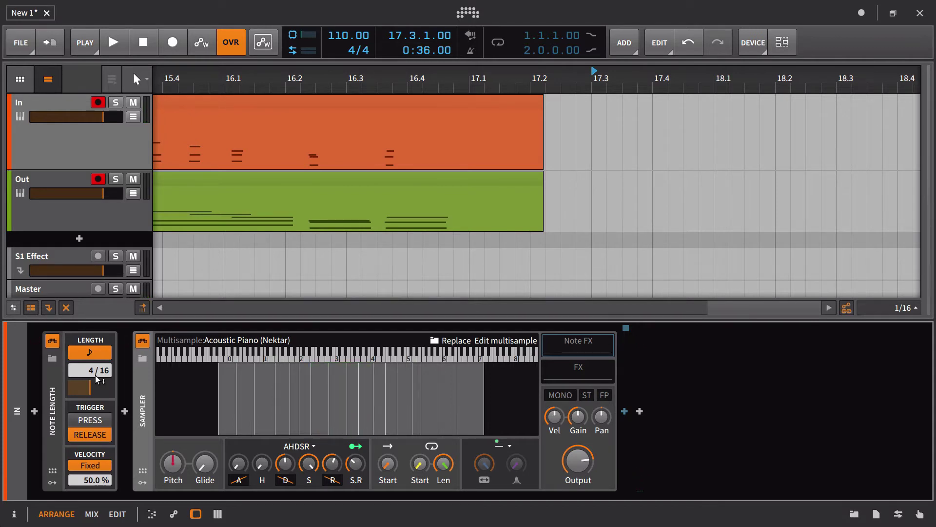
# Record a new take on In and Out from bar 17.3 with release-triggered, fixed-velocity notes
pyautogui.click(171, 48)
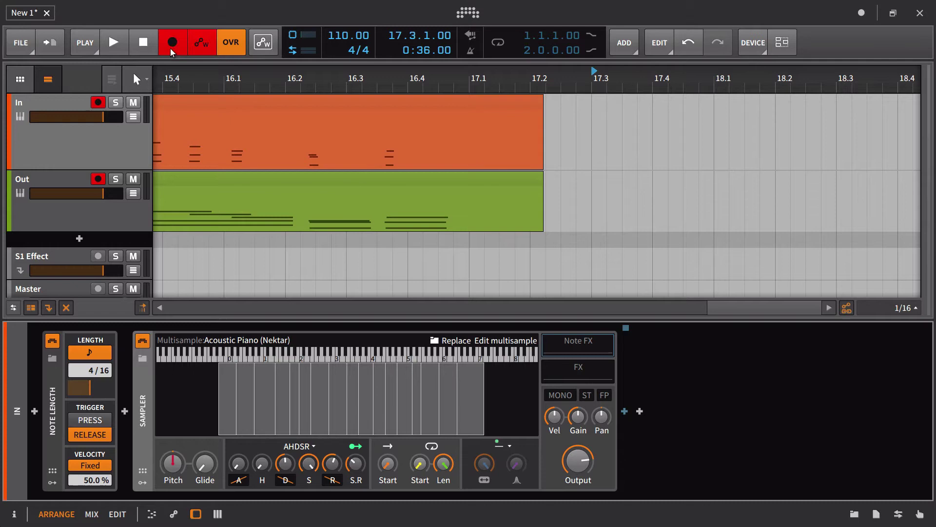
pyautogui.click(114, 42)
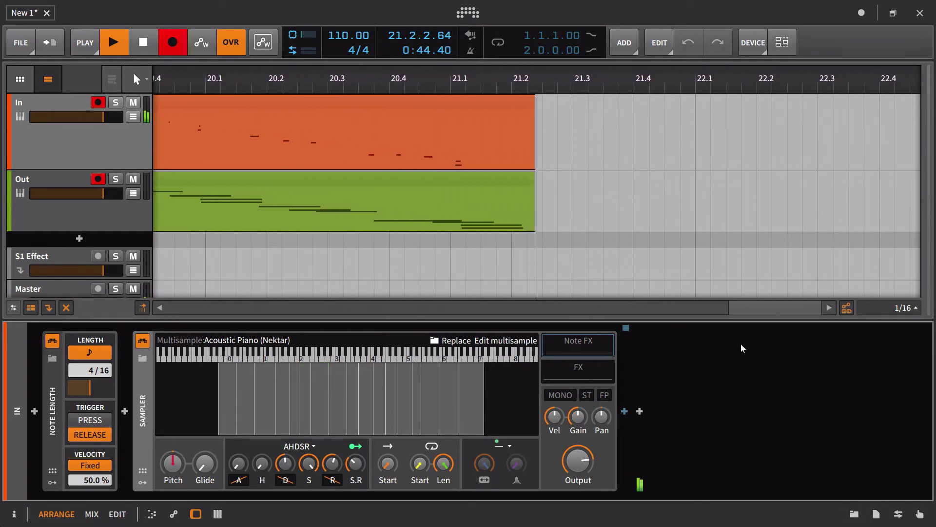
pyautogui.press('space')
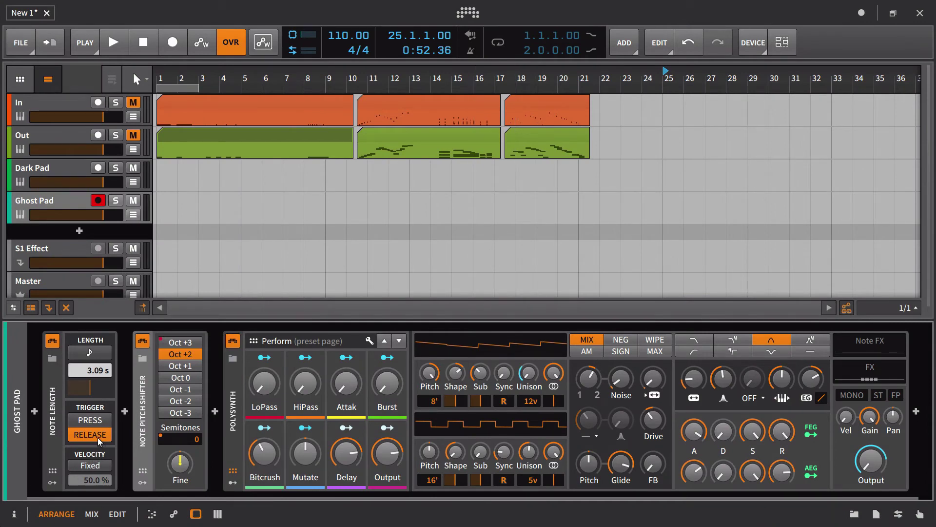
# View Dark Pad's Polysynth, then reselect and arm the Ghost Pad track
pyautogui.click(80, 176)
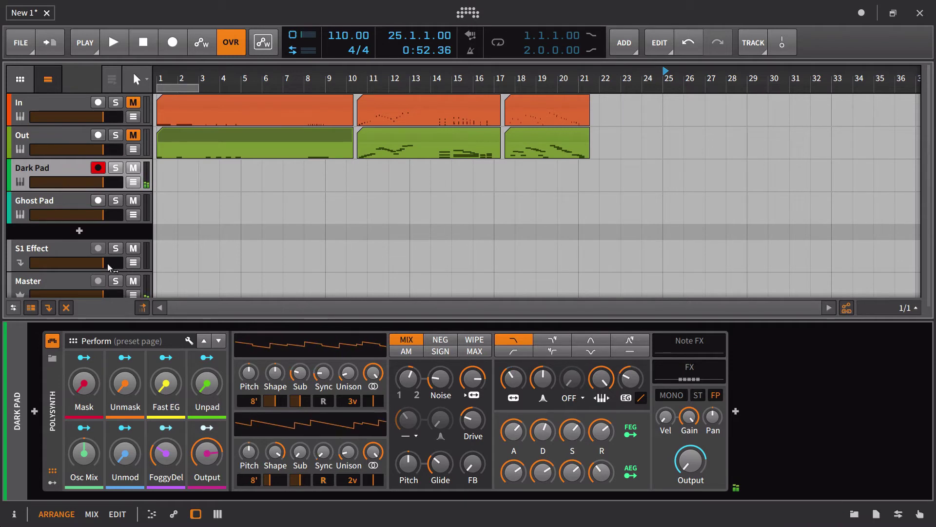
pyautogui.click(52, 209)
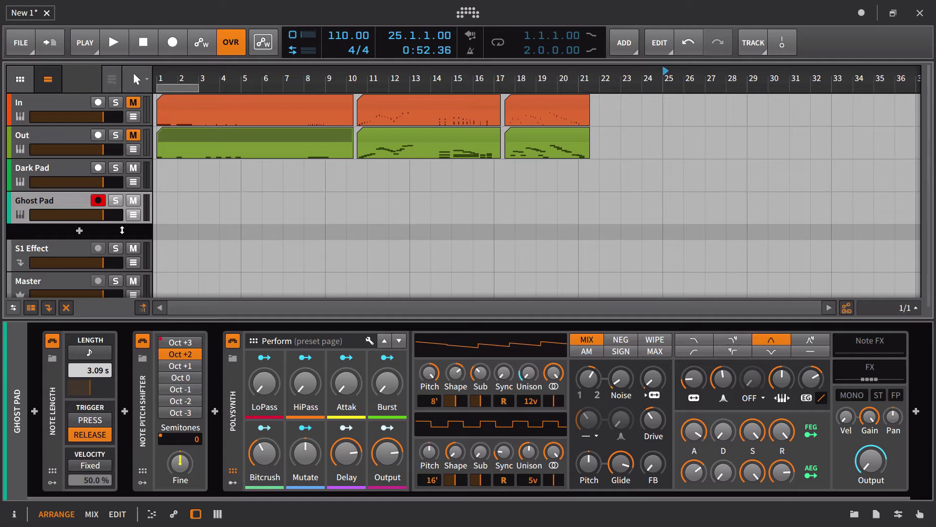
# Arm the Dark Pad track for recording
pyautogui.click(98, 168)
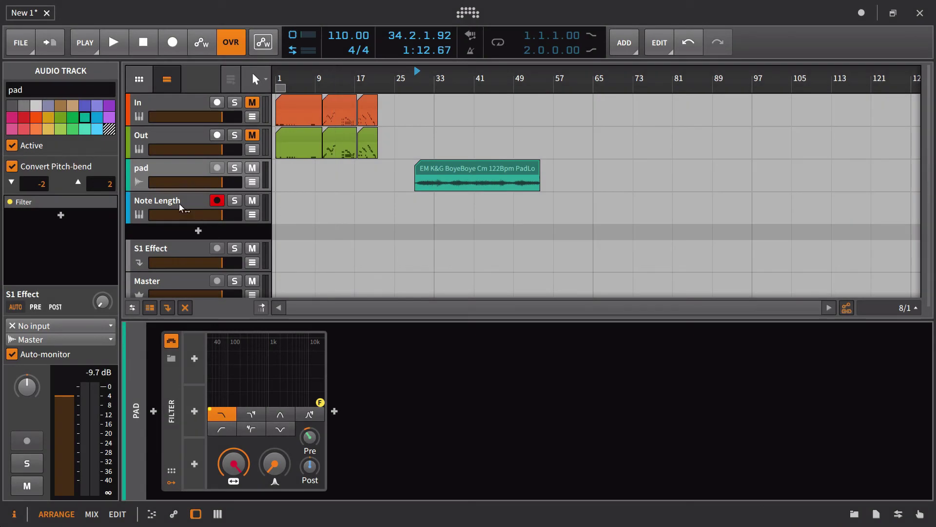
pyautogui.click(176, 207)
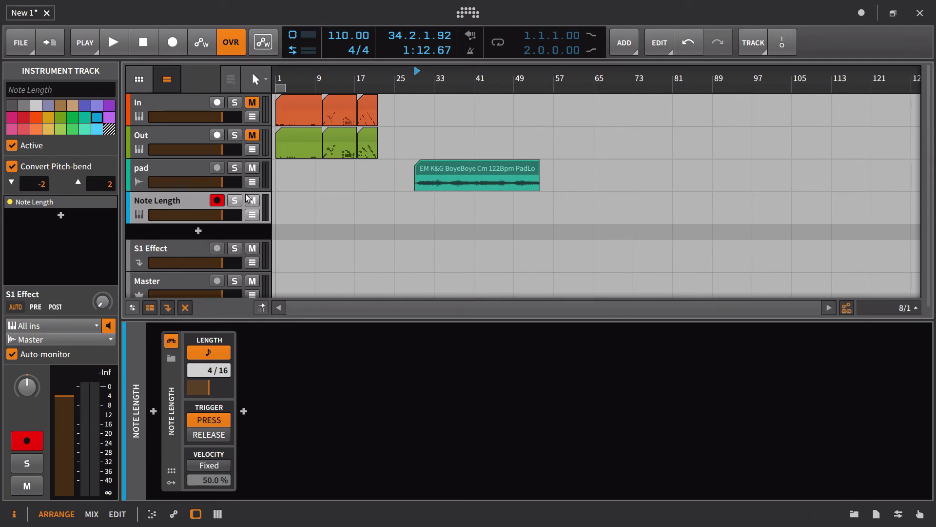
pyautogui.click(181, 175)
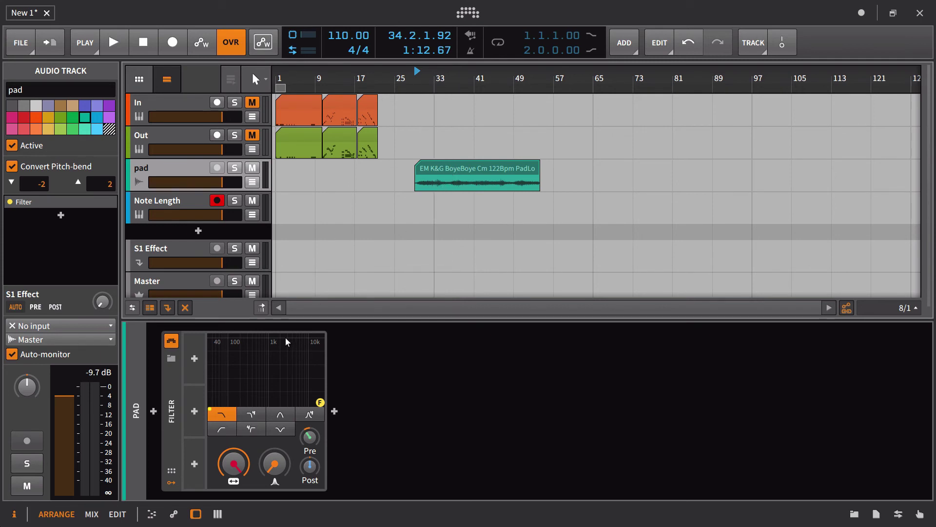
# Insert a Note Sidechain modulator from the Sidechain category on the pad's Filter
pyautogui.click(195, 359)
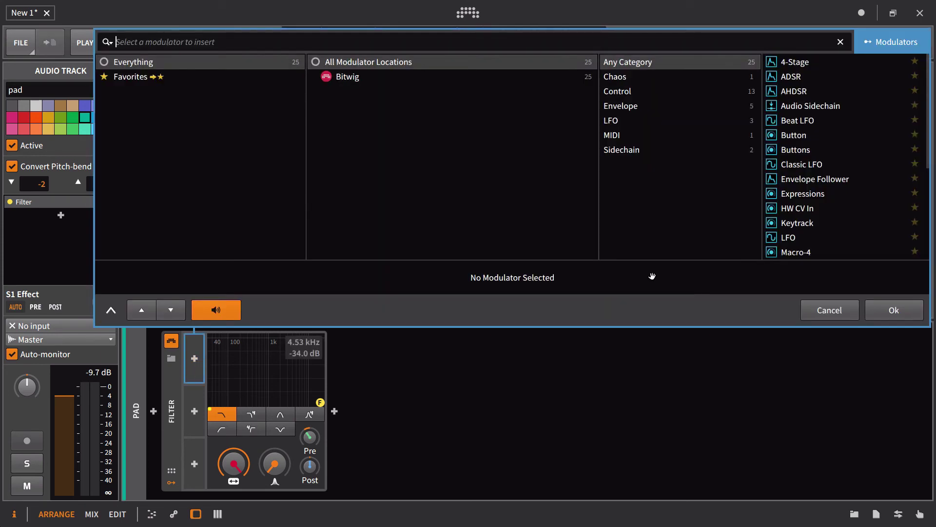
pyautogui.click(727, 151)
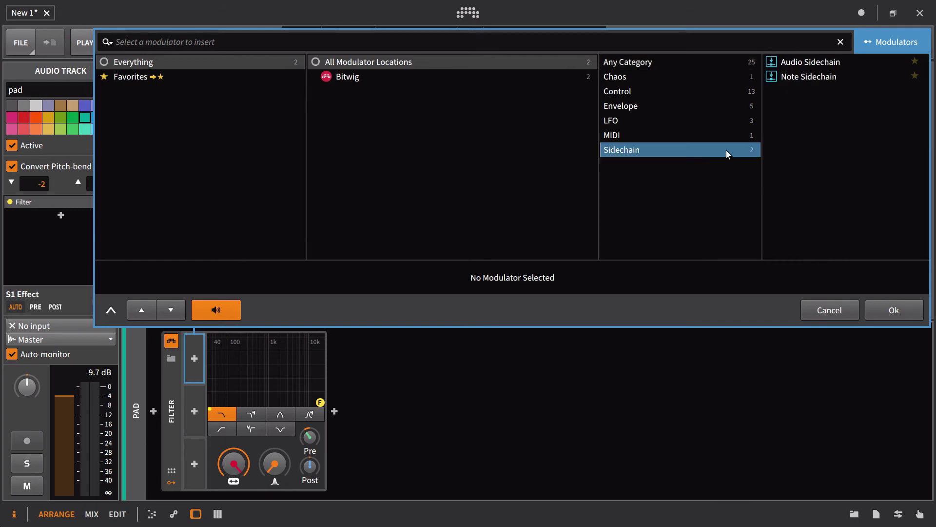
pyautogui.click(793, 80)
pyautogui.click(884, 310)
# Set the Note Sidechain's note source to Note Length > Note Length
pyautogui.click(218, 348)
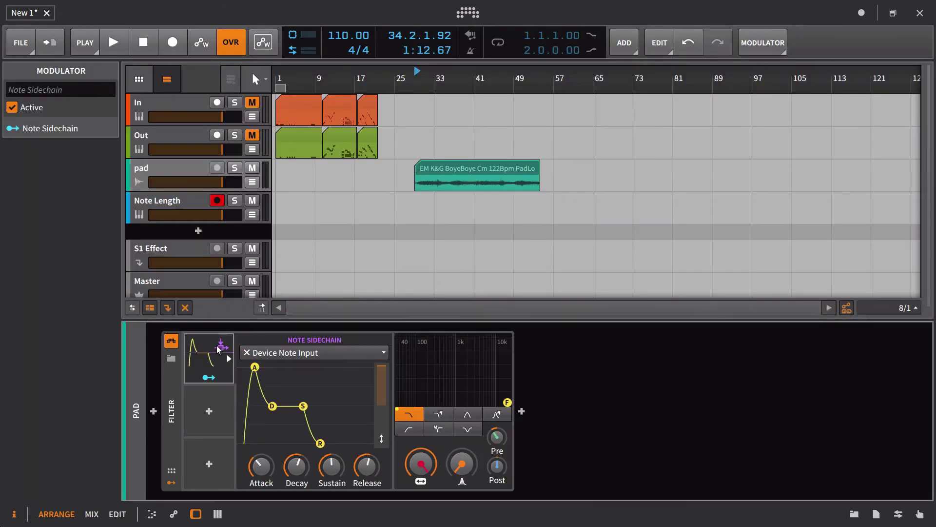
pyautogui.click(285, 352)
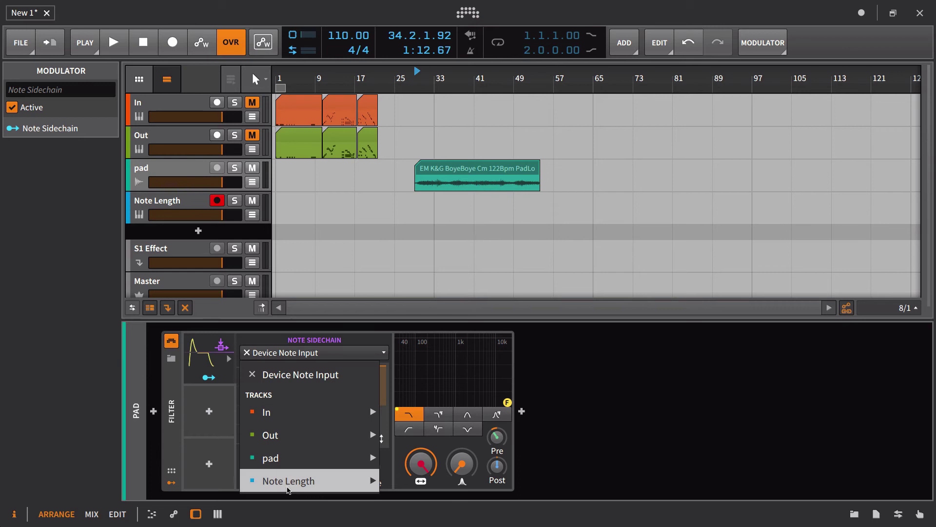
pyautogui.moveTo(299, 479)
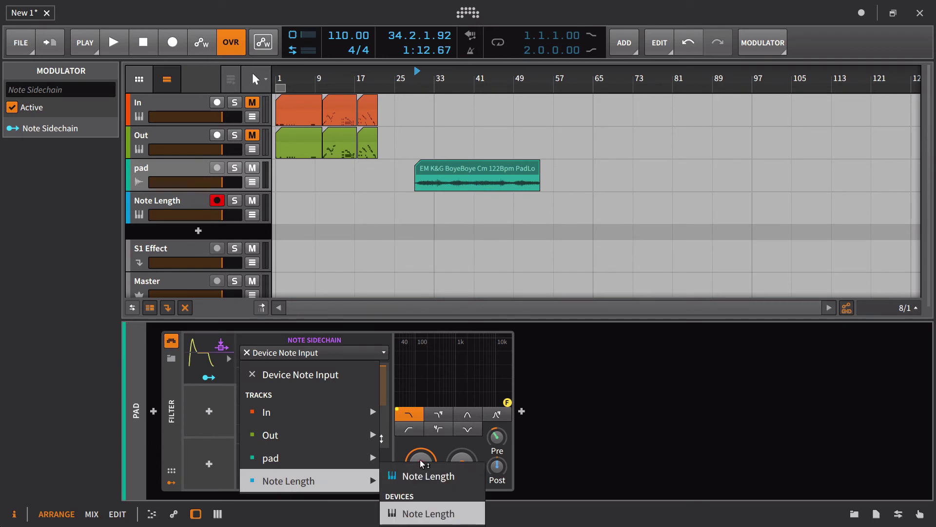
pyautogui.click(424, 476)
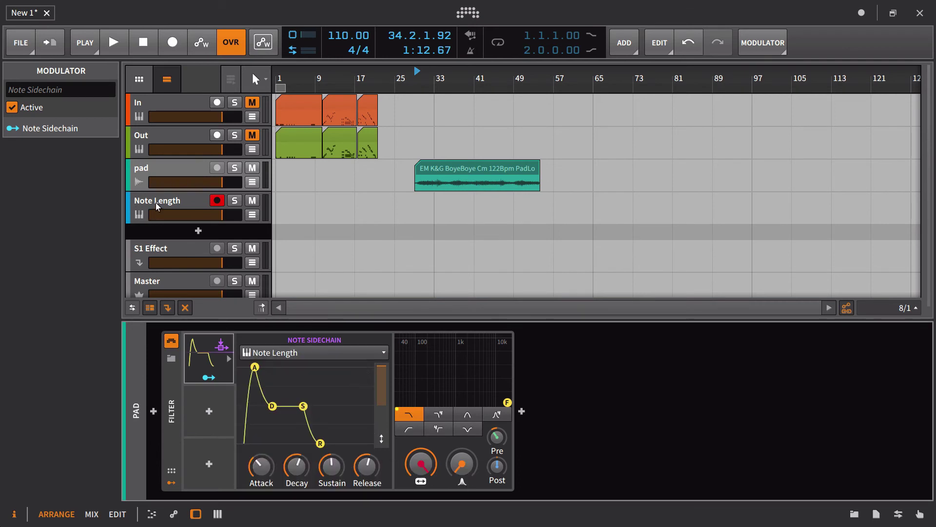
# Route the Note Sidechain modulator to the Filter Cutoff with an amount of -73.71
pyautogui.click(157, 205)
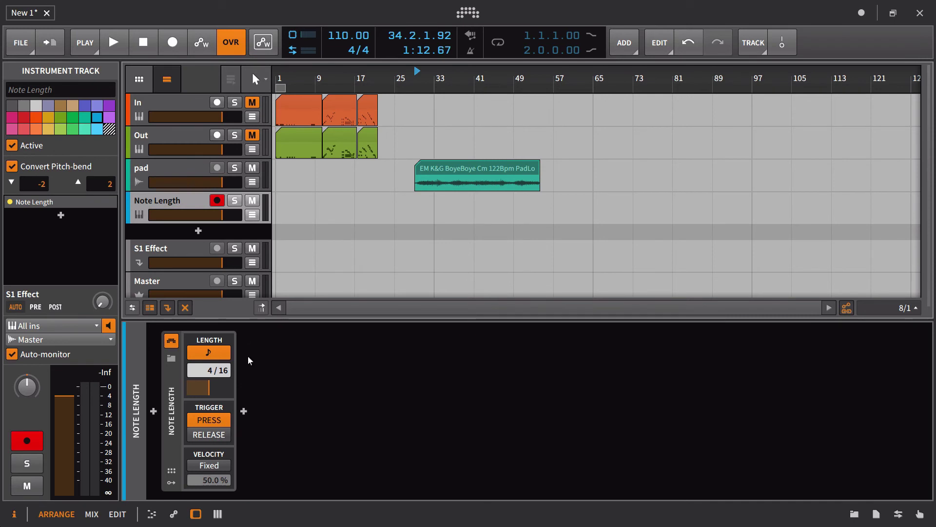
pyautogui.click(157, 176)
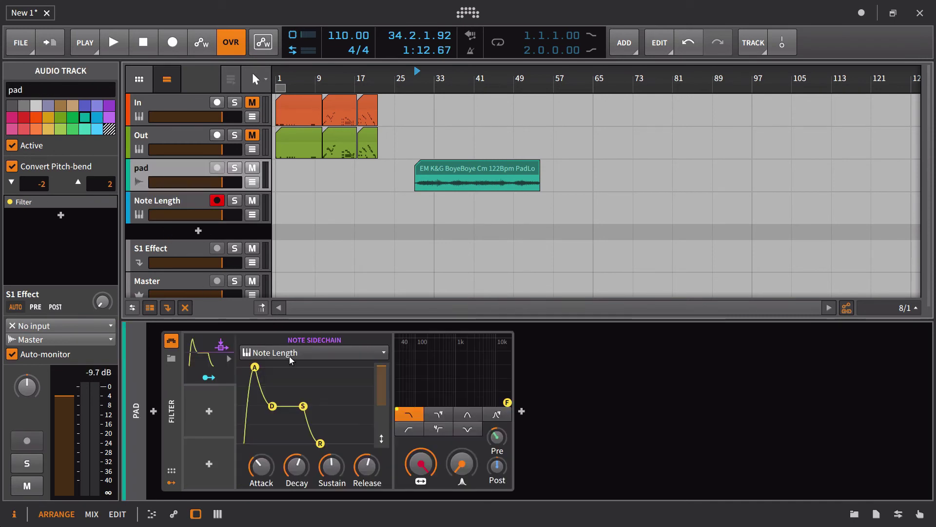
pyautogui.click(218, 381)
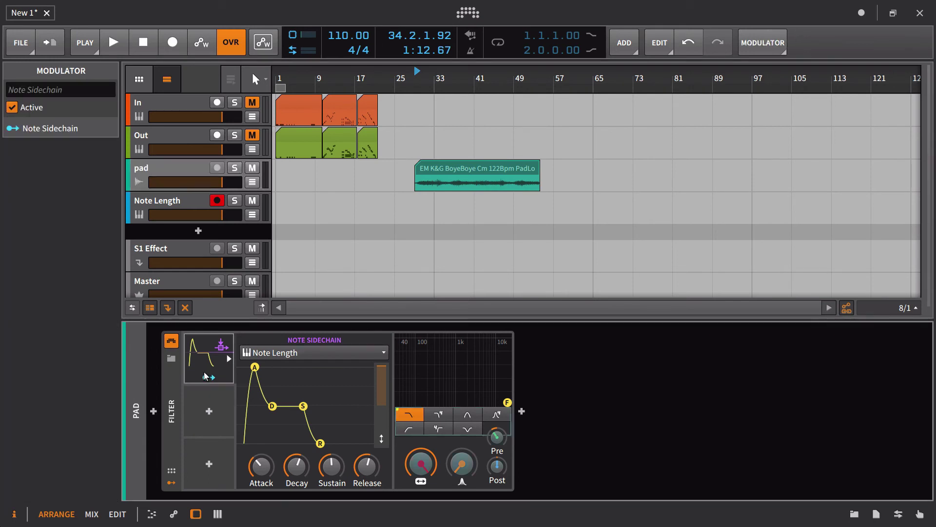
pyautogui.moveTo(421, 463); pyautogui.dragTo(421, 498)
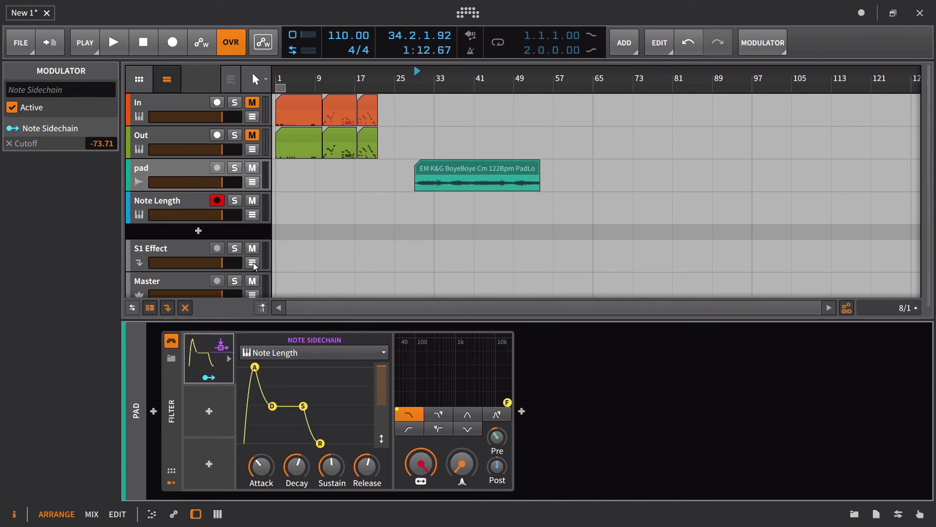
# Check the Note Length track, return to the pad's Filter, and start playback
pyautogui.click(177, 205)
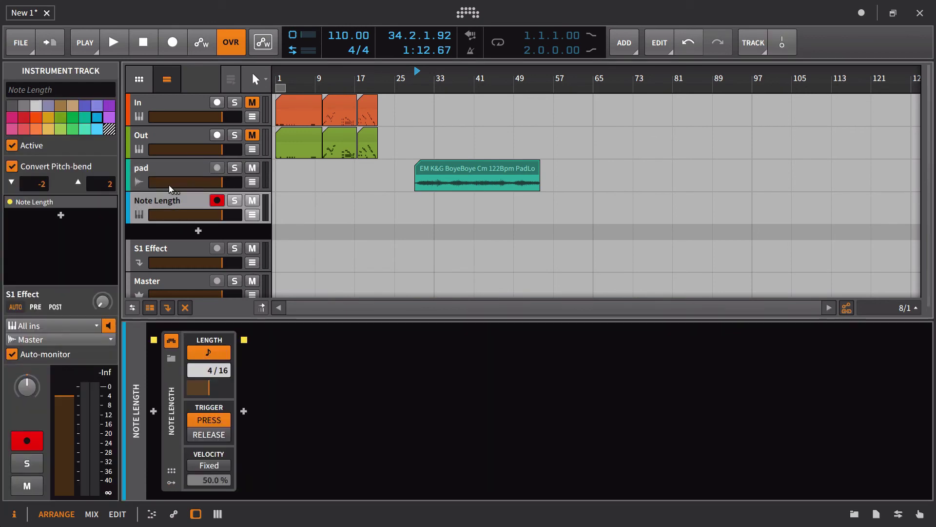
pyautogui.click(164, 174)
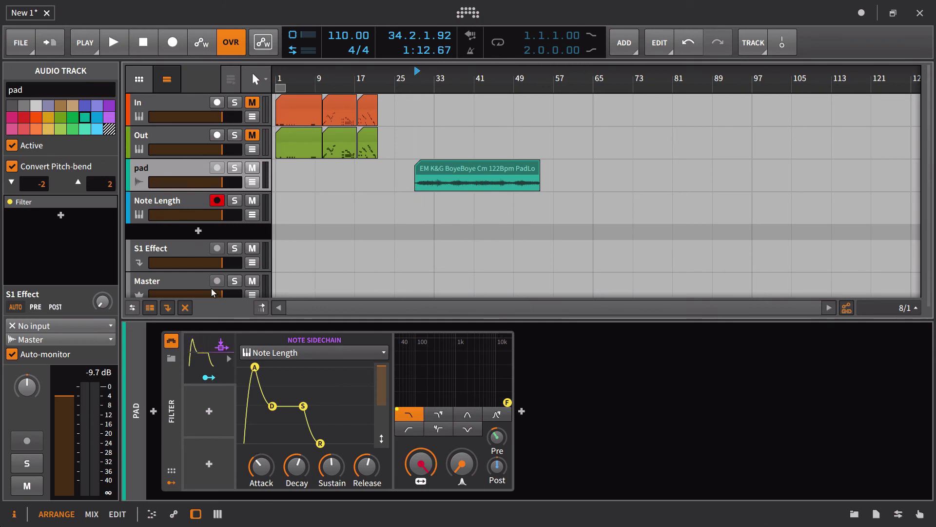
pyautogui.press('space')
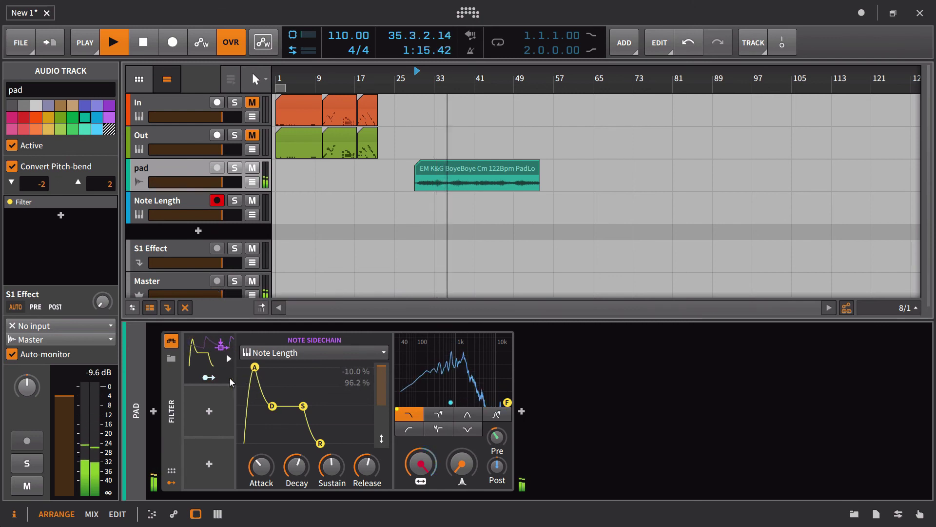
# Add Note Sidechain modulation of 0.463 to the Filter resonance
pyautogui.click(296, 432)
pyautogui.moveTo(461, 466); pyautogui.dragTo(462, 446)
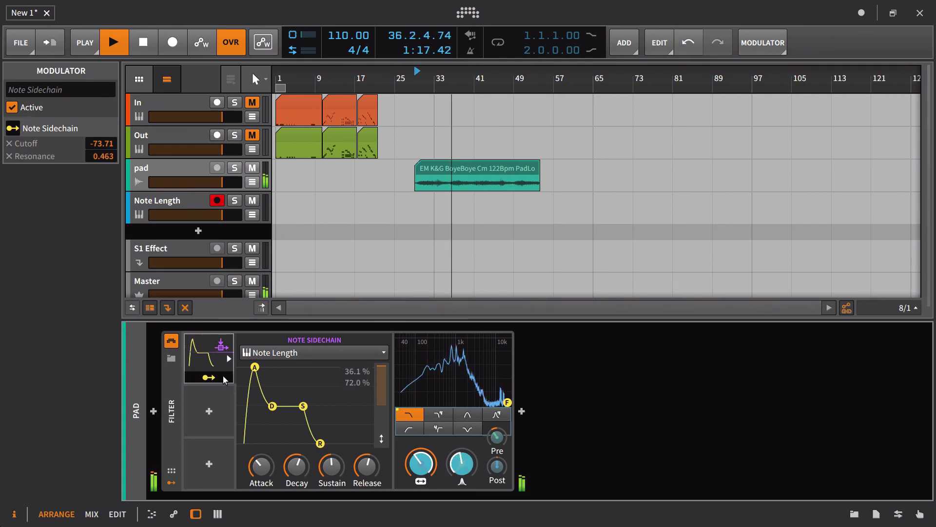
pyautogui.click(207, 378)
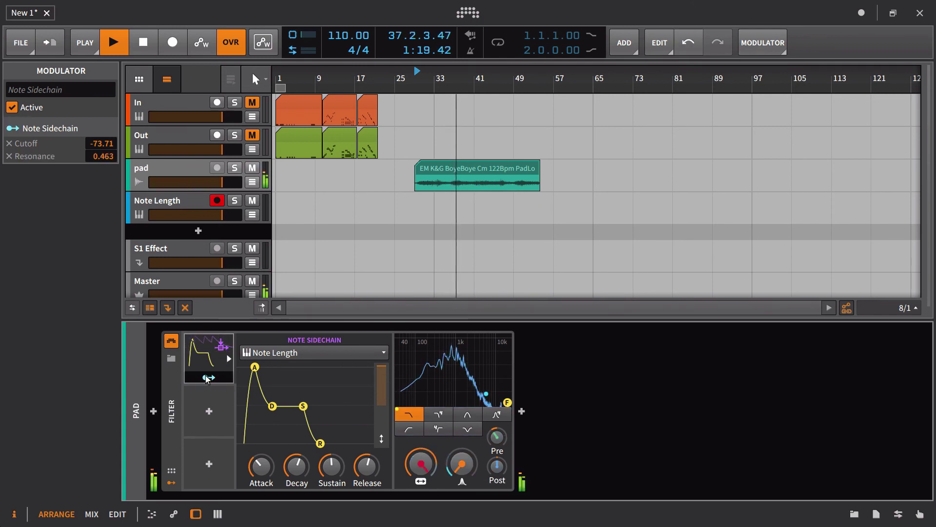
# Turn the envelope attack down to nearly zero, stop playback, and select the Note Length track
pyautogui.moveTo(260, 466); pyautogui.dragTo(263, 504)
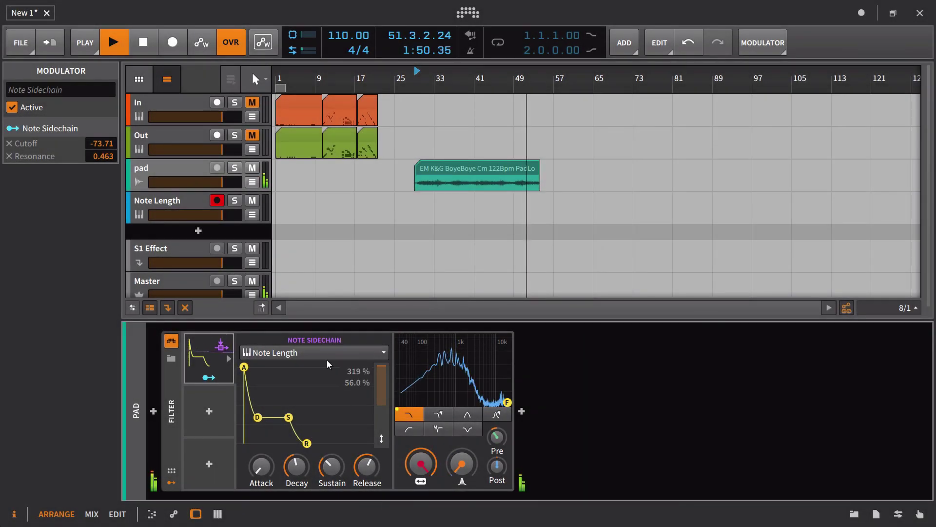
pyautogui.press('space')
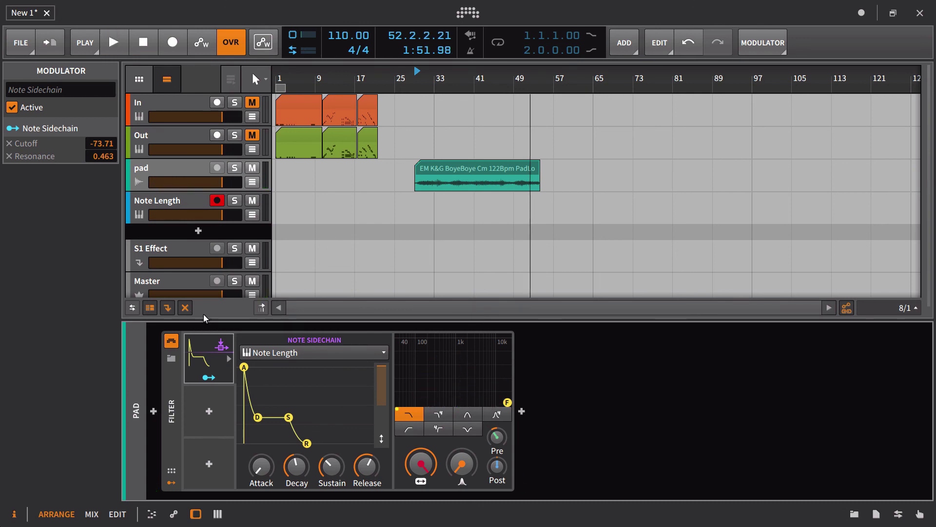
pyautogui.click(173, 203)
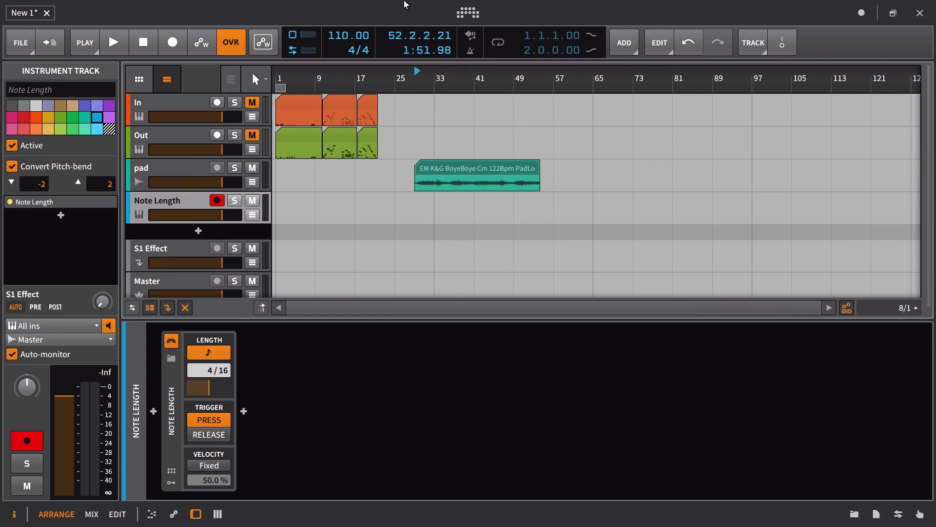
pyautogui.click(177, 169)
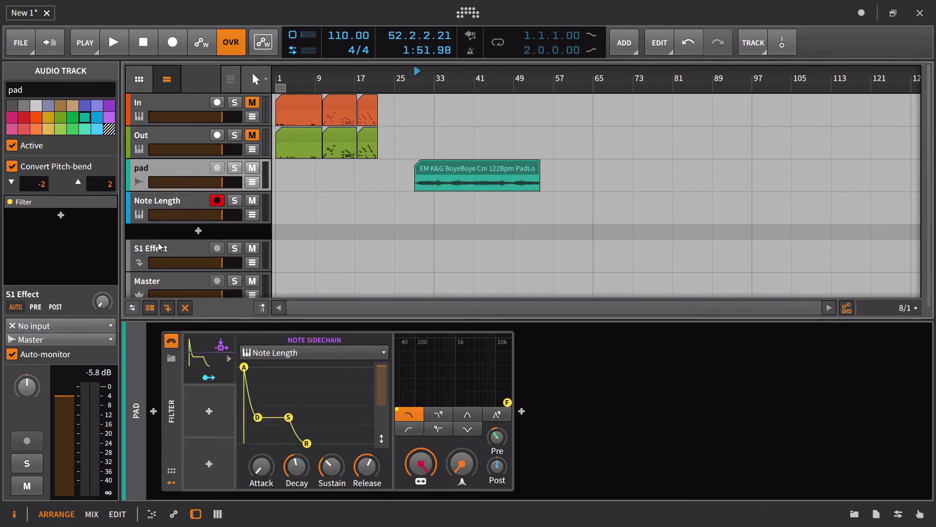
pyautogui.click(158, 200)
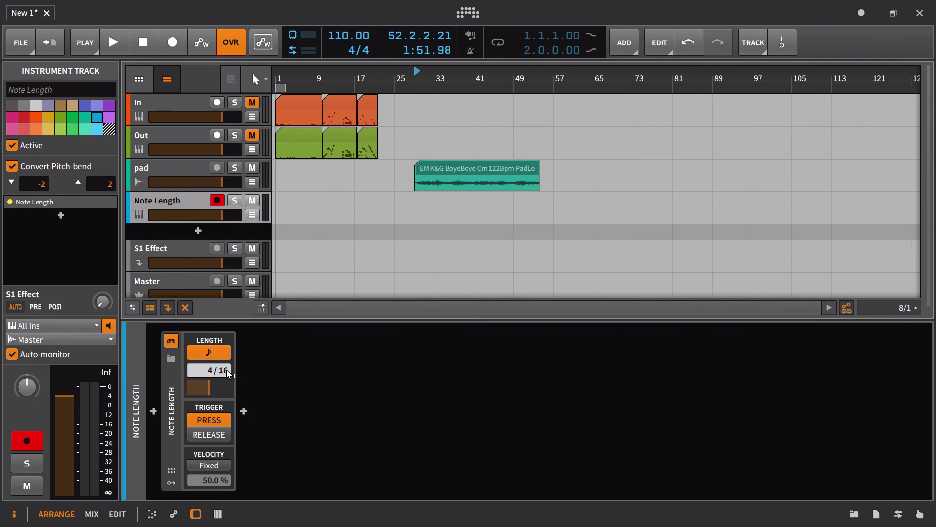
pyautogui.click(210, 352)
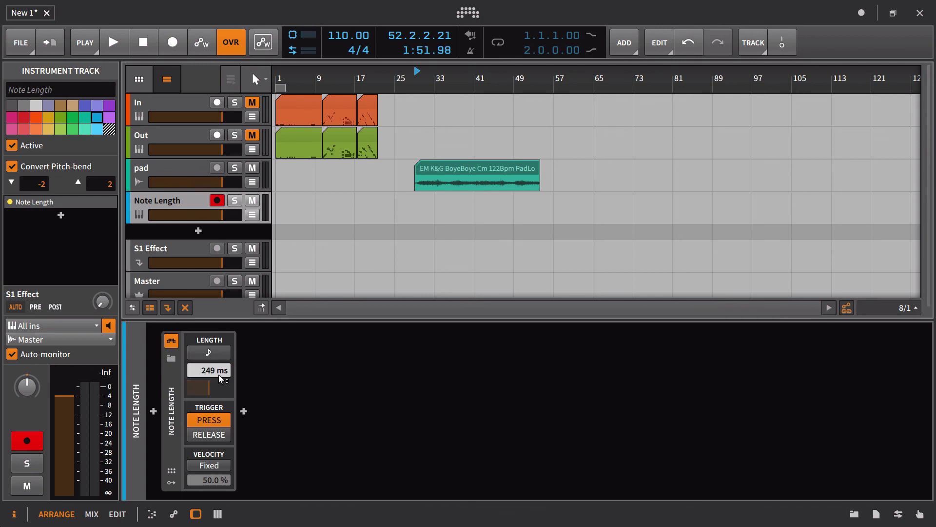
pyautogui.click(210, 352)
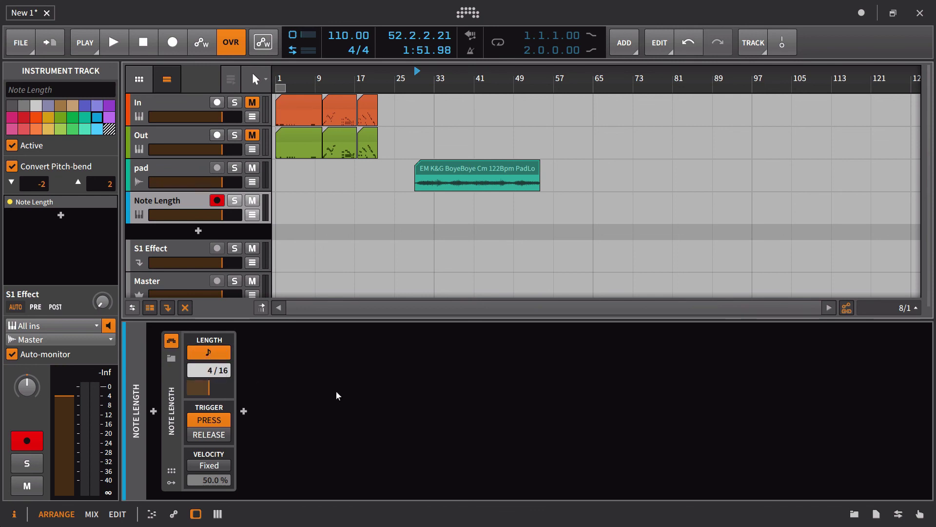